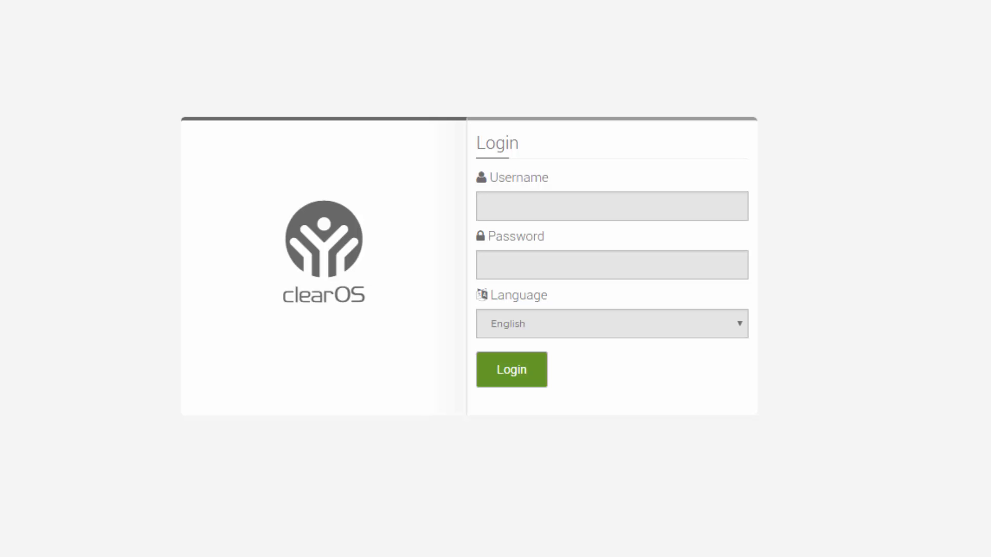
Step: Log in to the ClearOS web console as root with the account password
left_click(635, 217)
type("root")
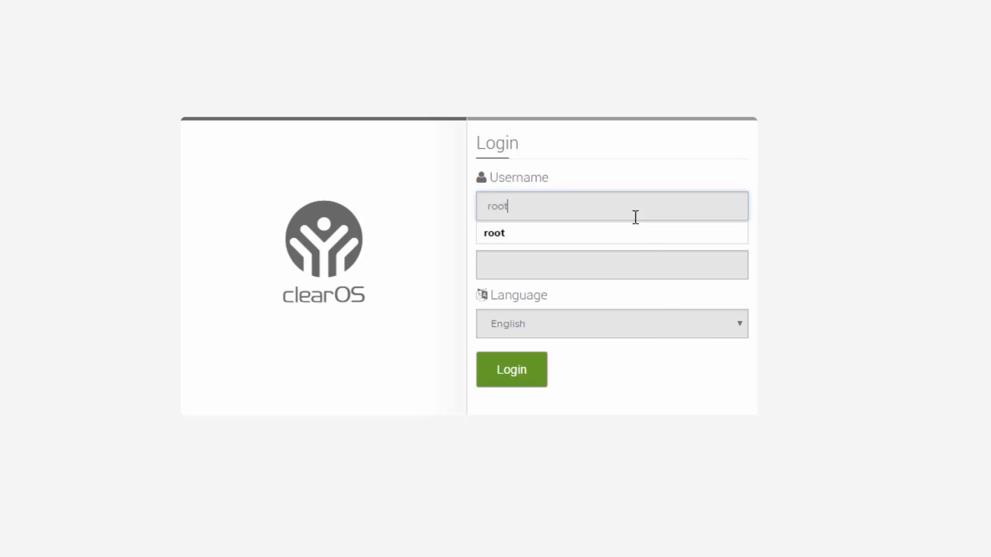
key("Tab")
type("********")
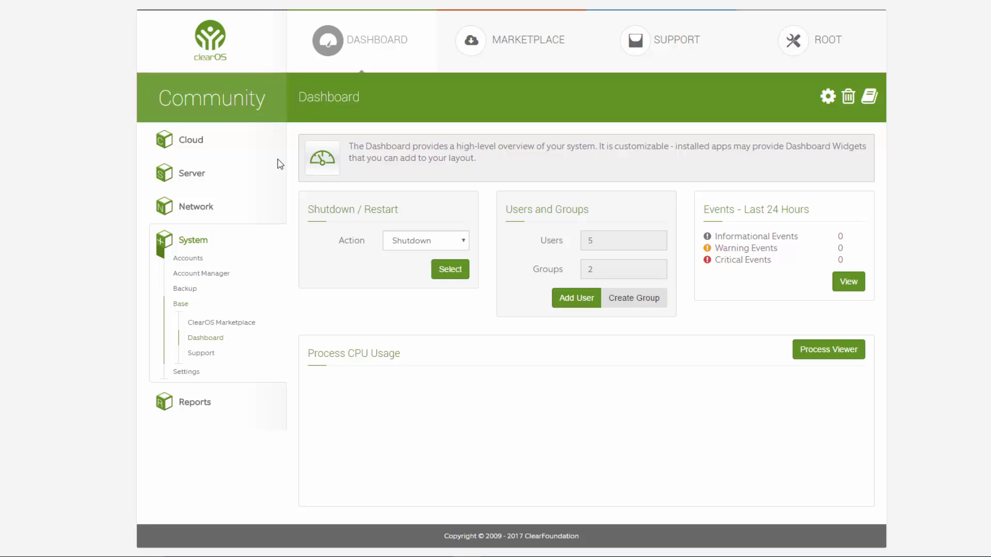
Step: Open Server > Directory > Directory Server and scroll to its Directory Information details
left_click(199, 178)
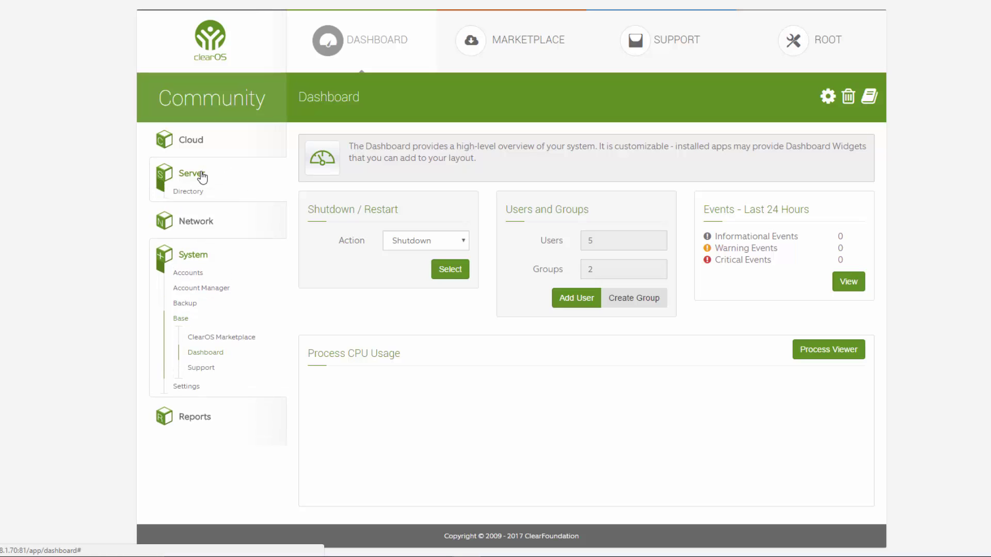
left_click(183, 194)
left_click(209, 212)
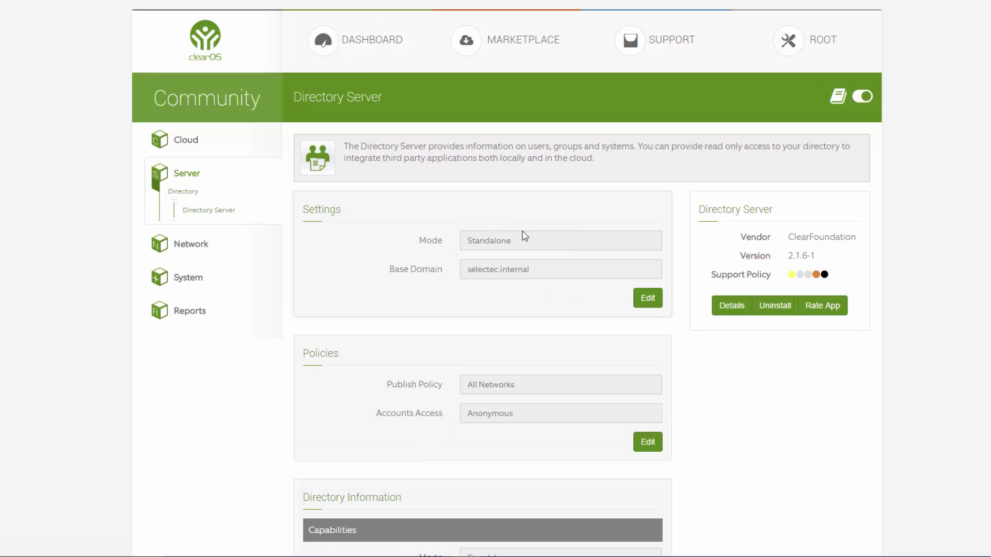
scroll(710, 239, "down", 4)
scroll(710, 241, "down", 3)
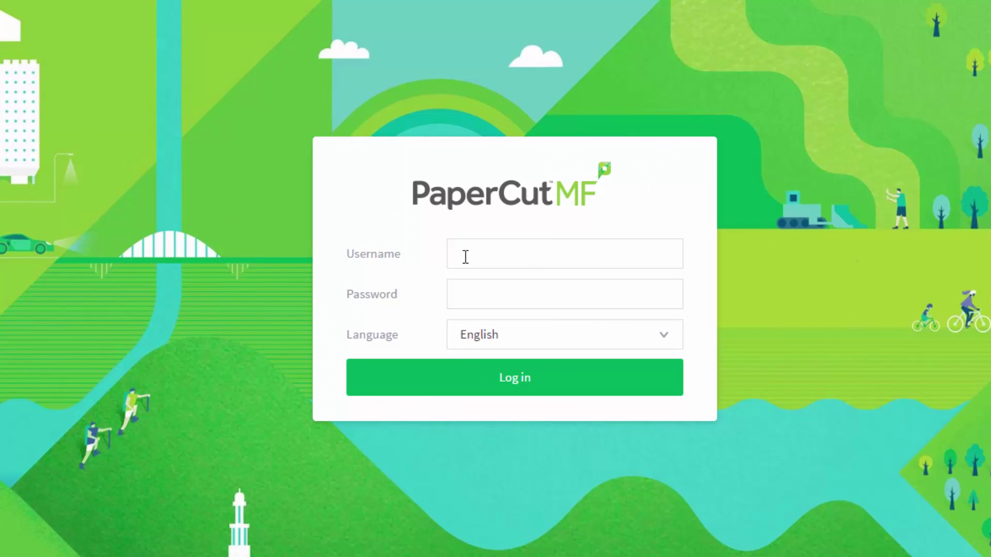
Step: Log in to PaperCut MF as admin and open the Options general settings
left_click(477, 261)
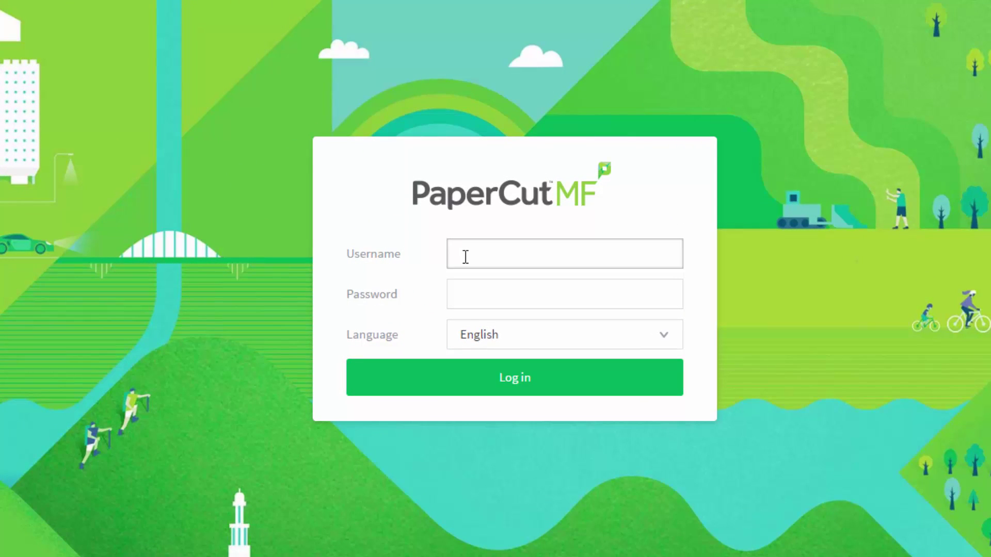
type("admin")
key("Tab")
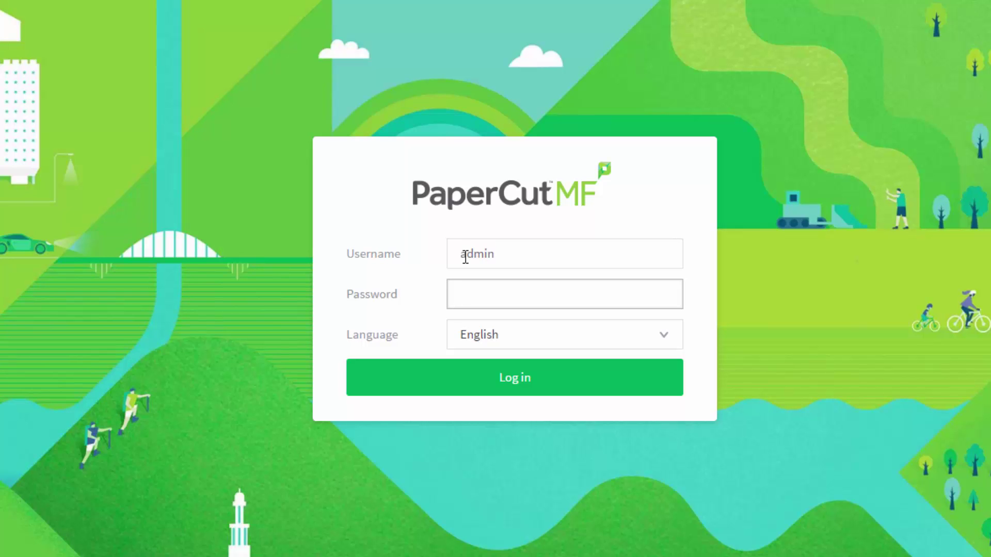
type("password")
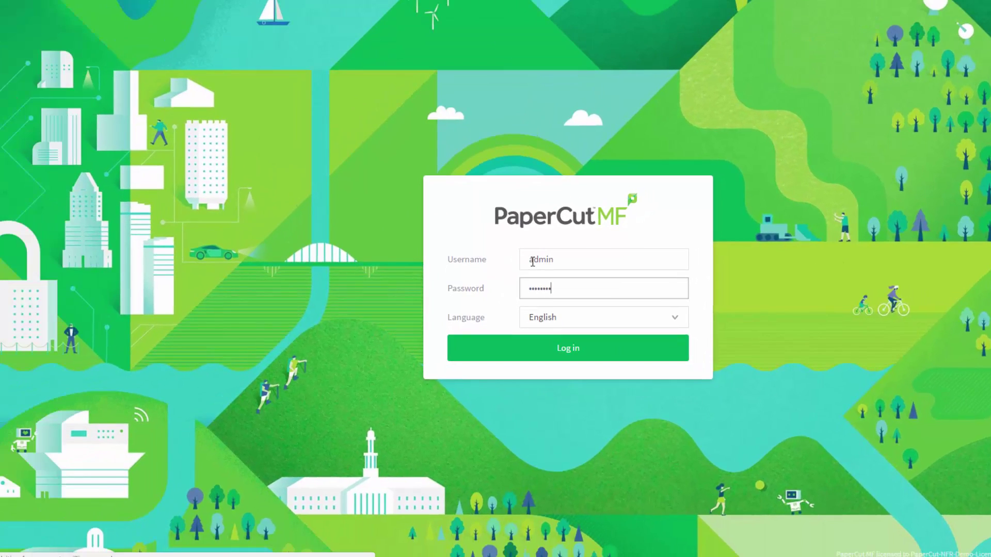
key("Return")
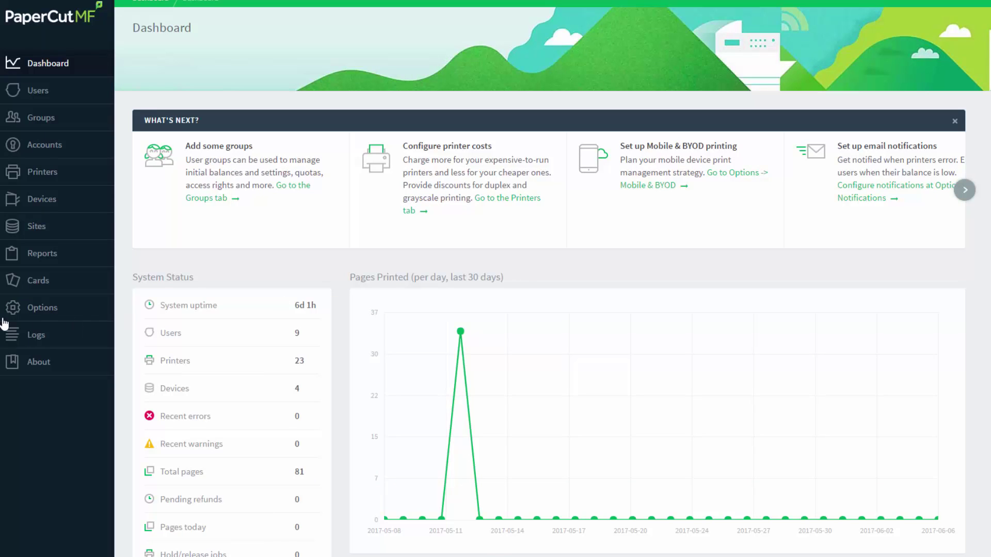
left_click(29, 310)
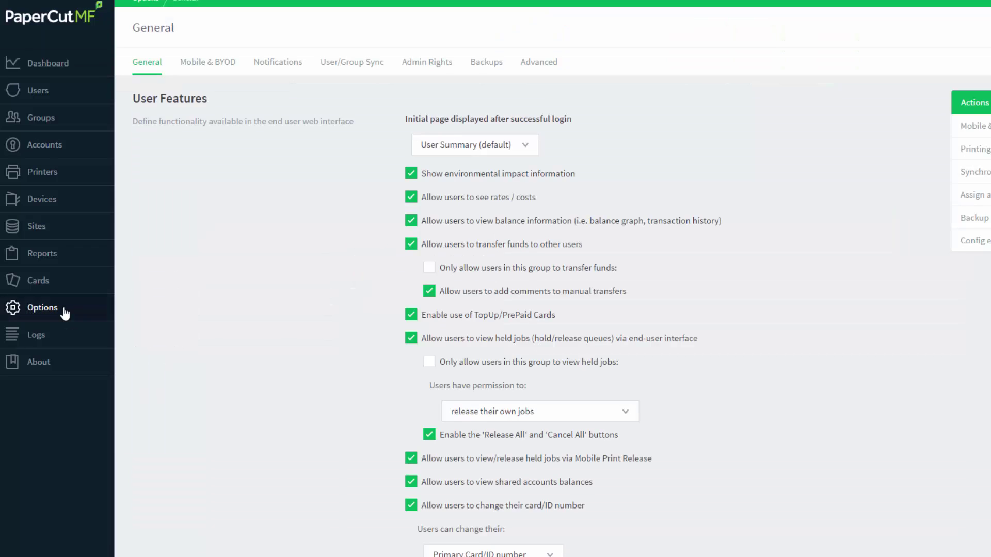
Step: On the User/Group Sync tab, switch the primary sync source from Active Directory to LDAP
left_click(341, 69)
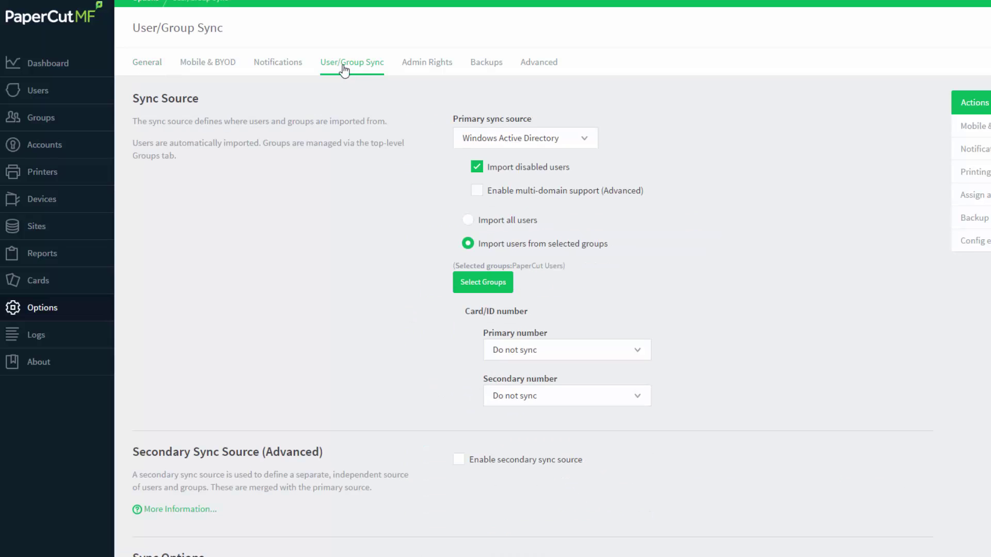
left_click(570, 144)
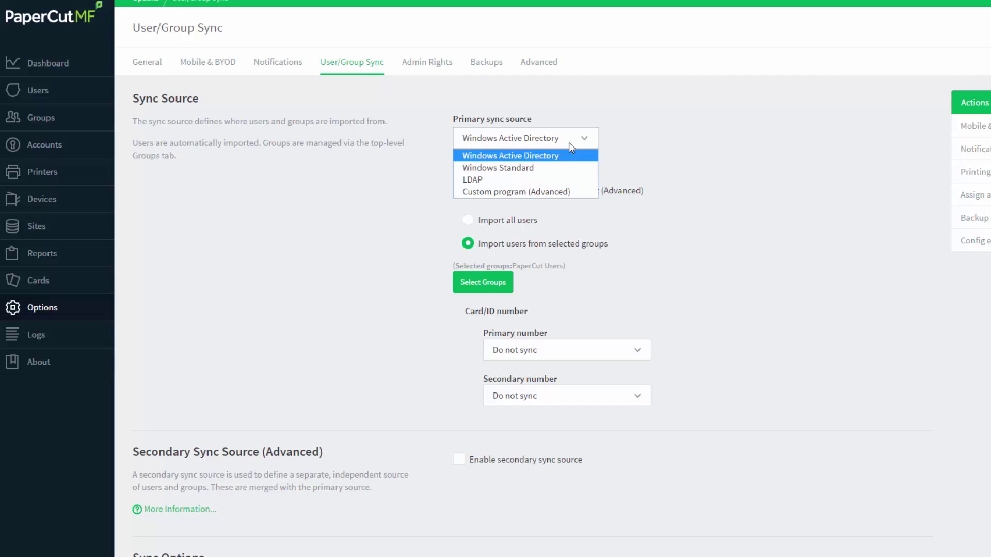
left_click(555, 181)
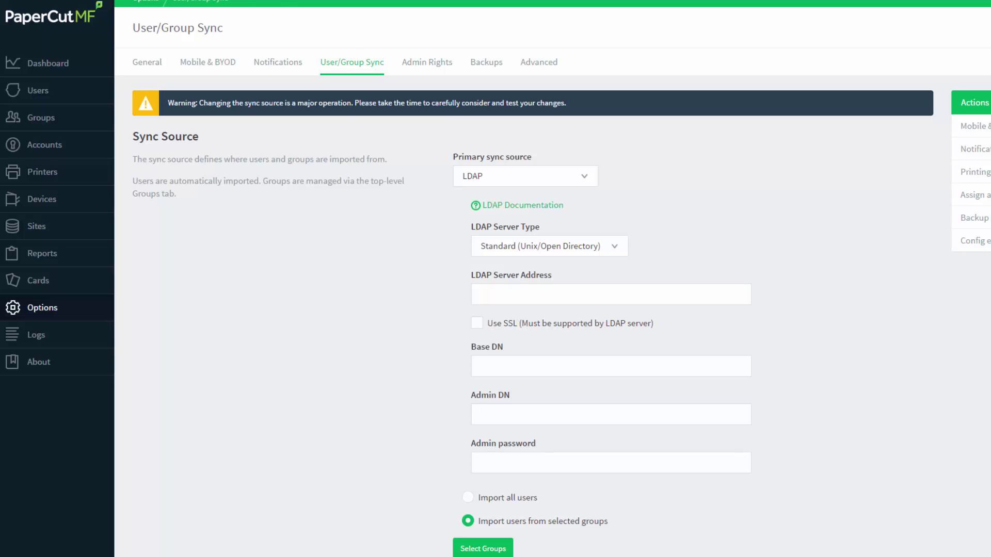
Step: Enter LDAP server 192.168.1.70 and paste the Base DN copied from ClearOS
left_click(493, 293)
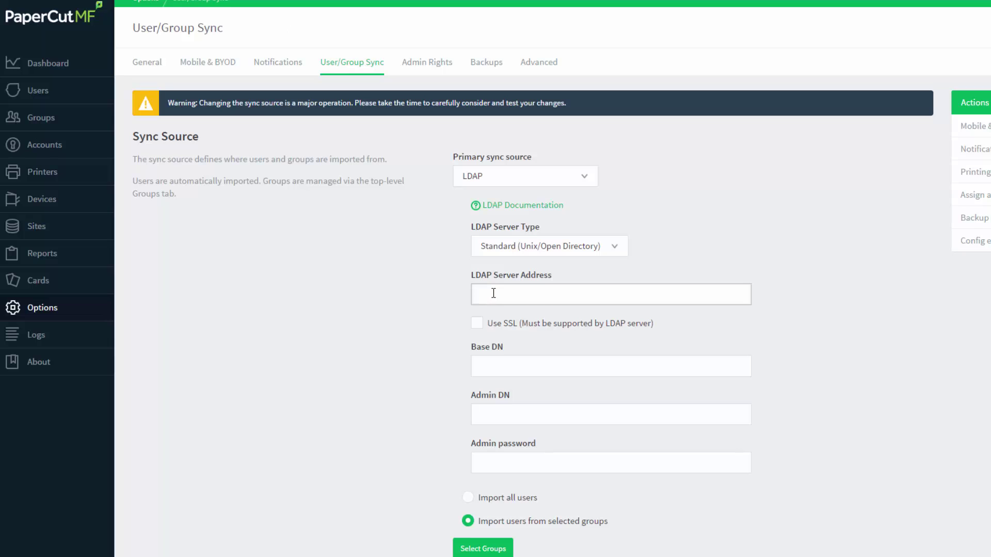
type("192.168.1.70")
left_click(504, 368)
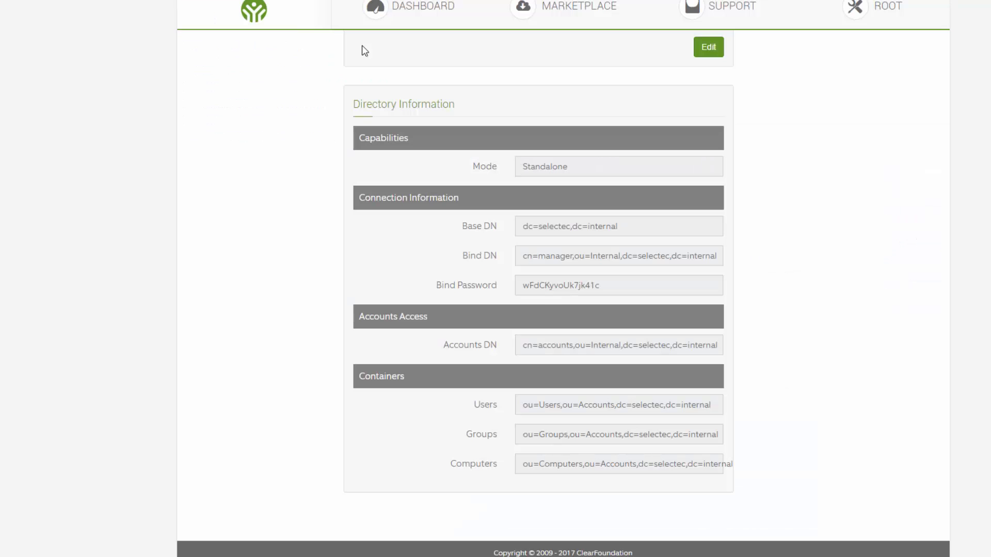
left_click_drag(522, 227, 616, 228)
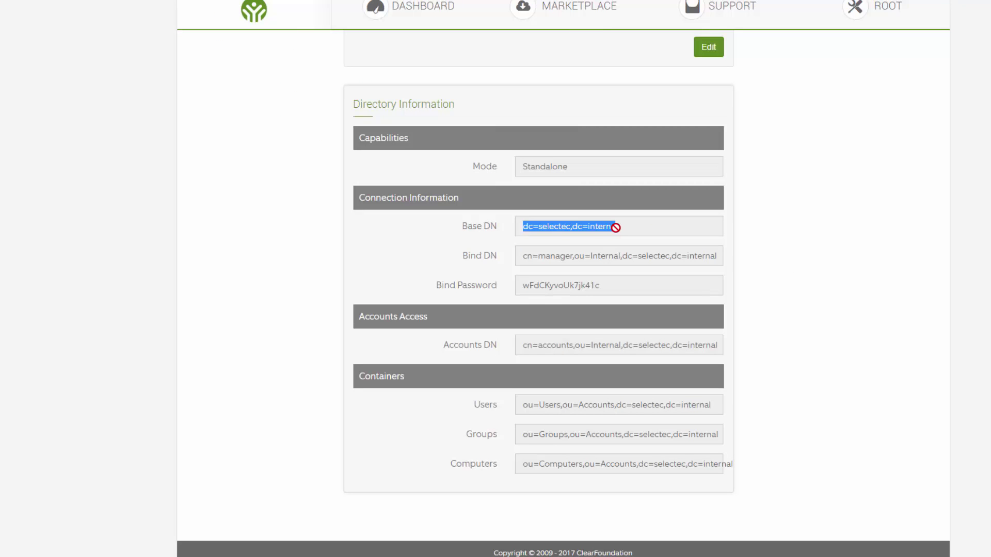
left_click(624, 226)
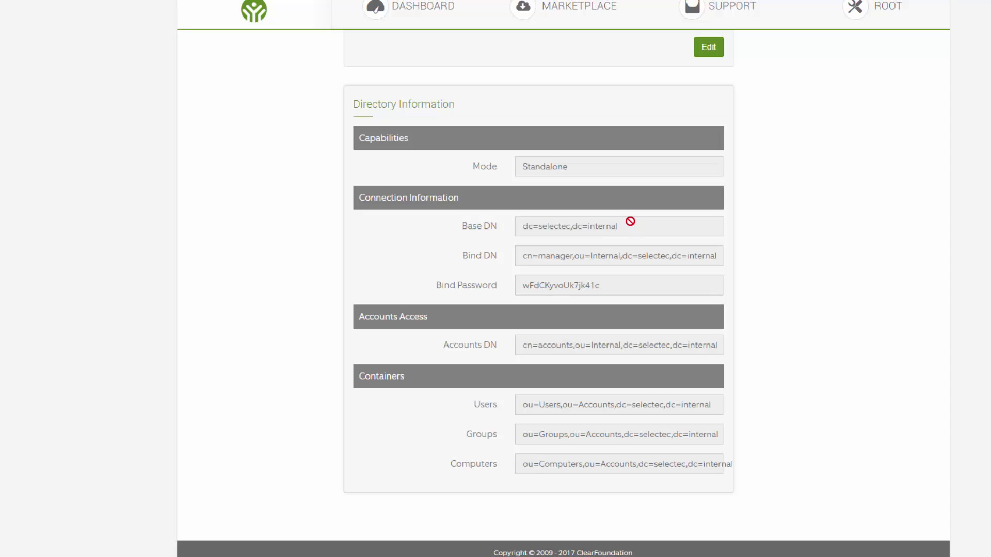
key("ctrl+Tab")
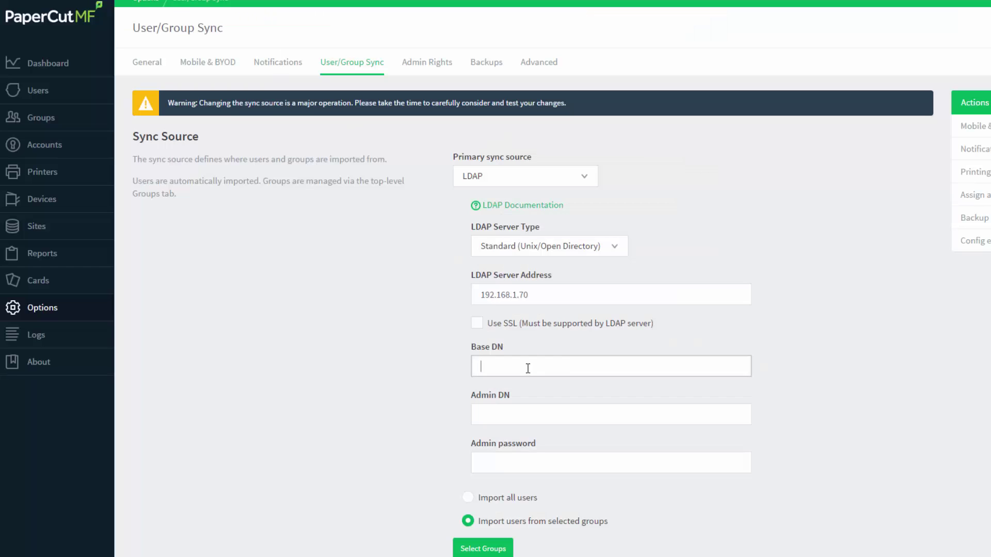
type("dc=selectec,dc=internal")
Step: Copy the ClearOS Bind DN into PaperCut's Admin DN field
key("ctrl+shift+Tab")
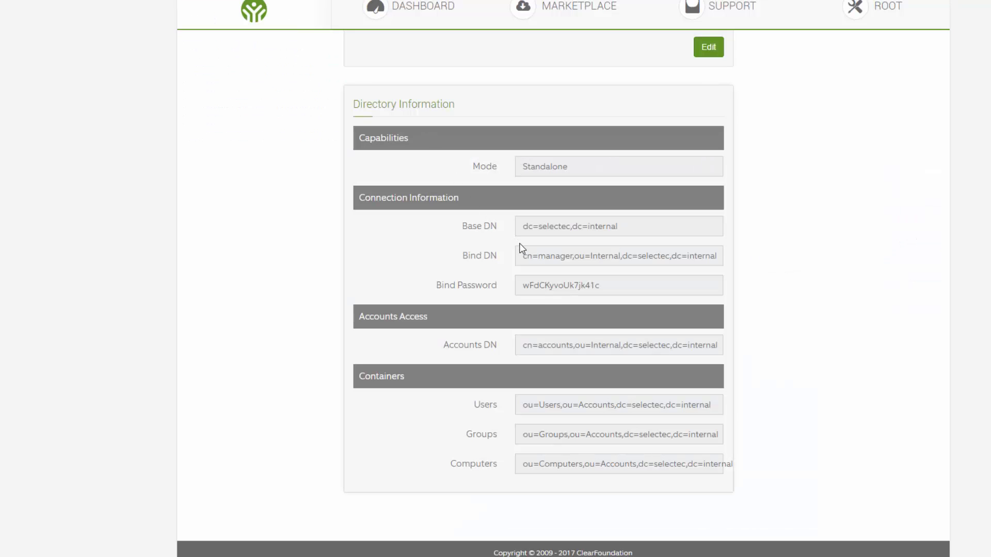
left_click_drag(524, 256, 727, 259)
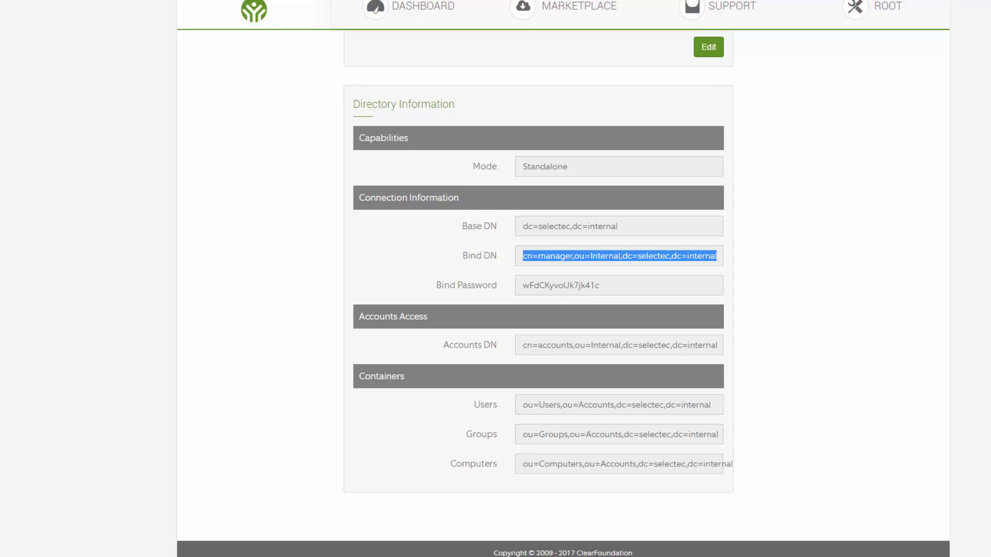
key("ctrl+c")
key("ctrl+Tab")
left_click(503, 417)
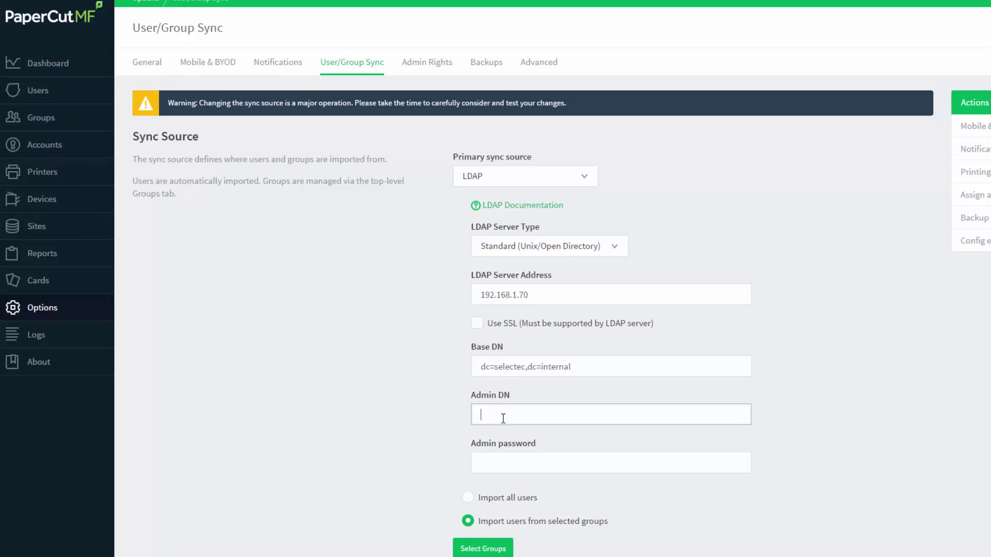
key("ctrl+v")
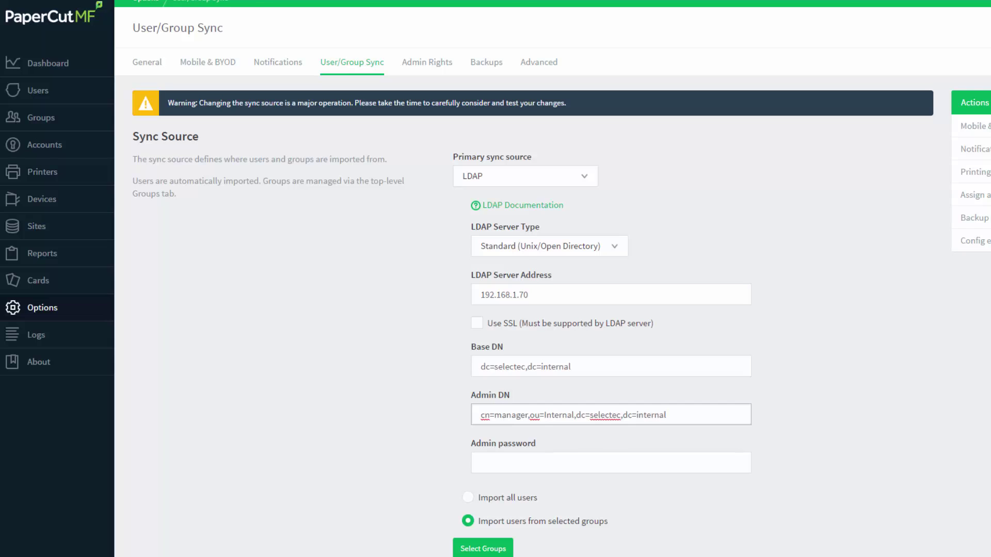
Step: Copy the ClearOS bind password into PaperCut's Admin password field
key("alt+Tab")
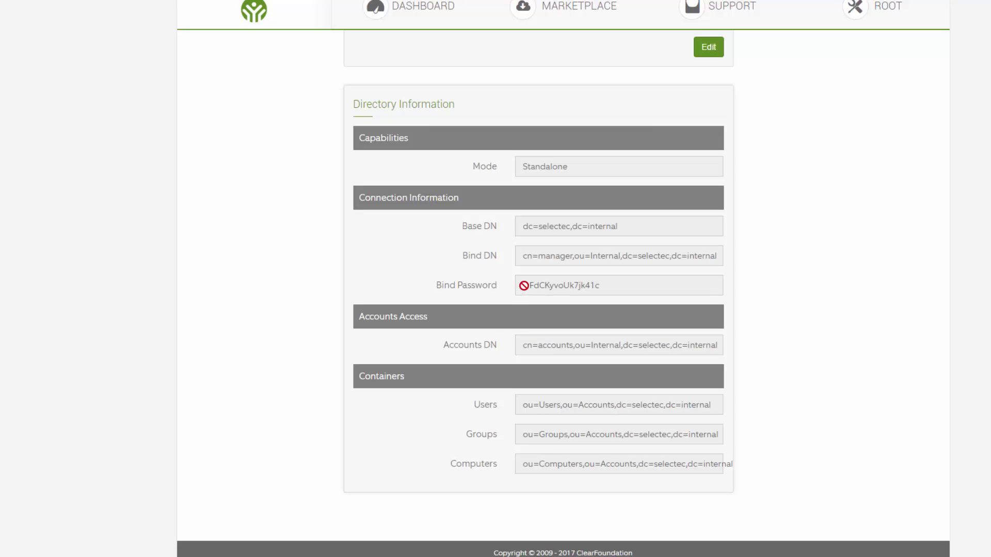
left_click_drag(523, 285, 599, 288)
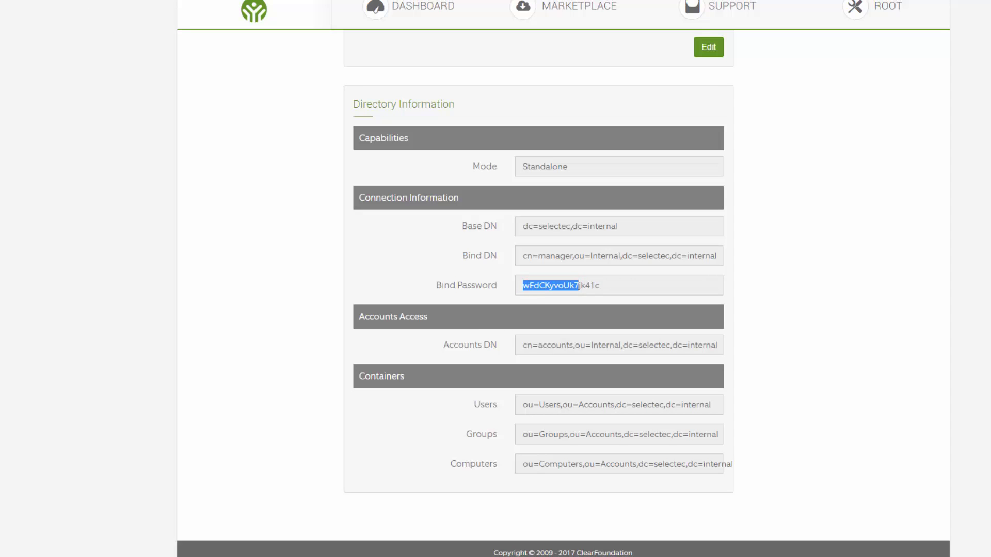
key("alt+Tab")
left_click(490, 466)
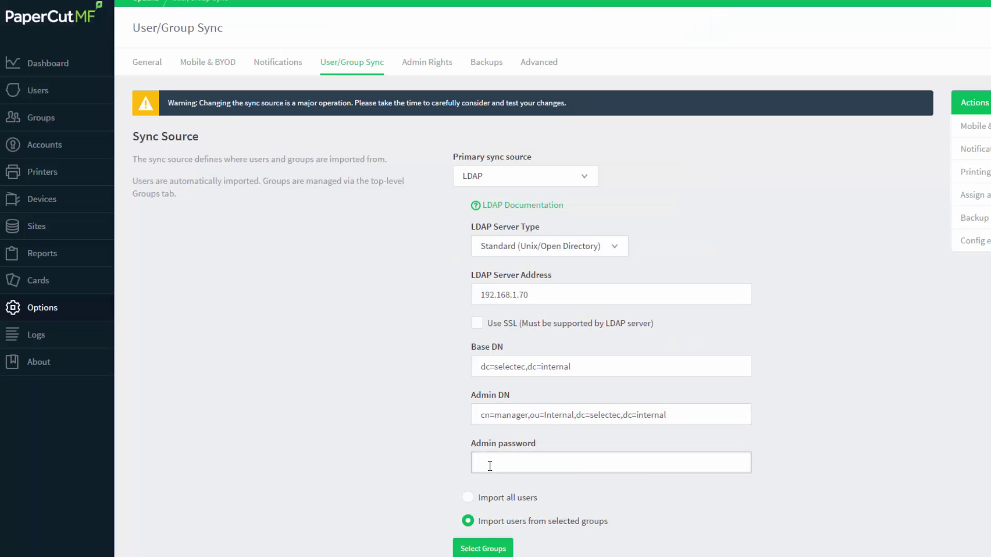
key("ctrl+v")
Step: Apply the LDAP sync settings and test them, getting 'Connection refused: connect'
scroll(832, 433, "down", 7)
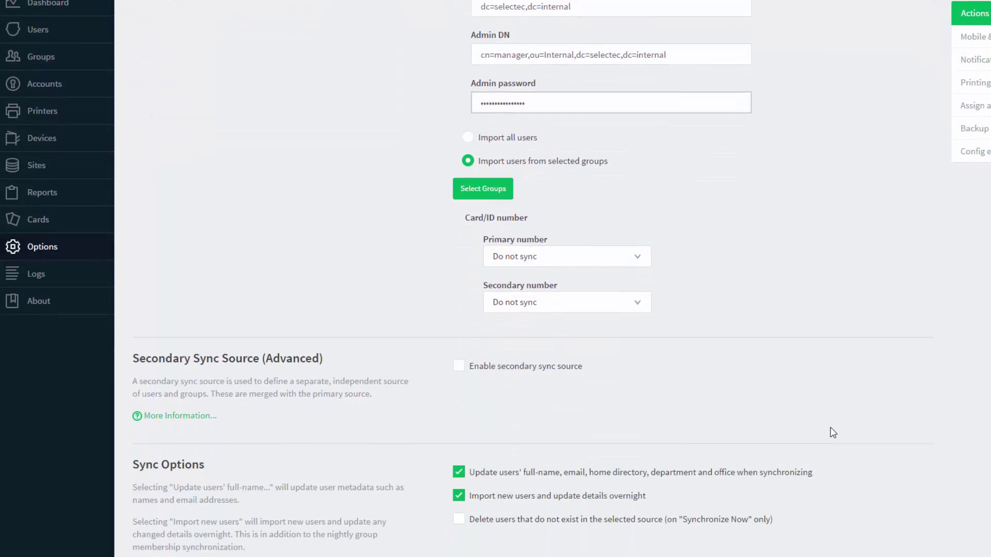
scroll(832, 432, "down", 5)
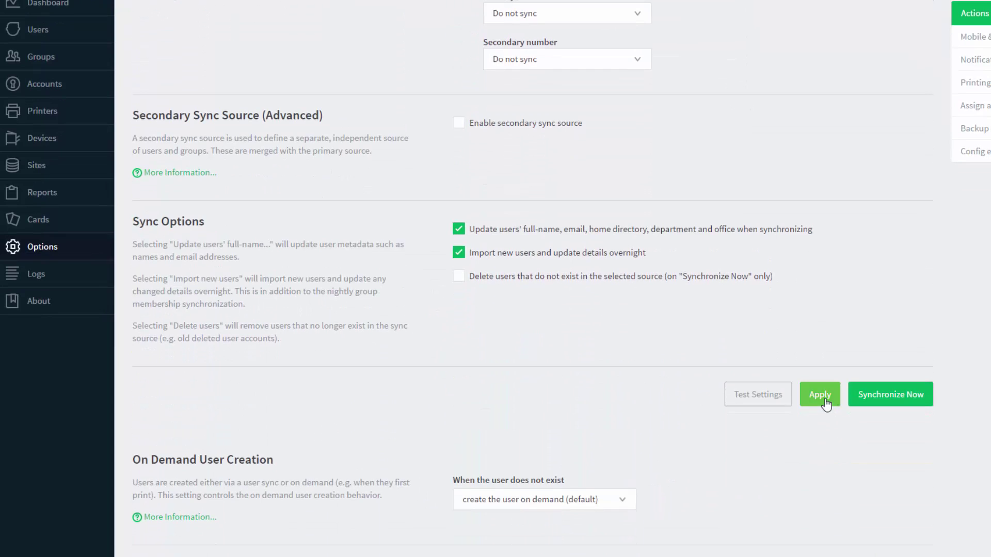
left_click(820, 394)
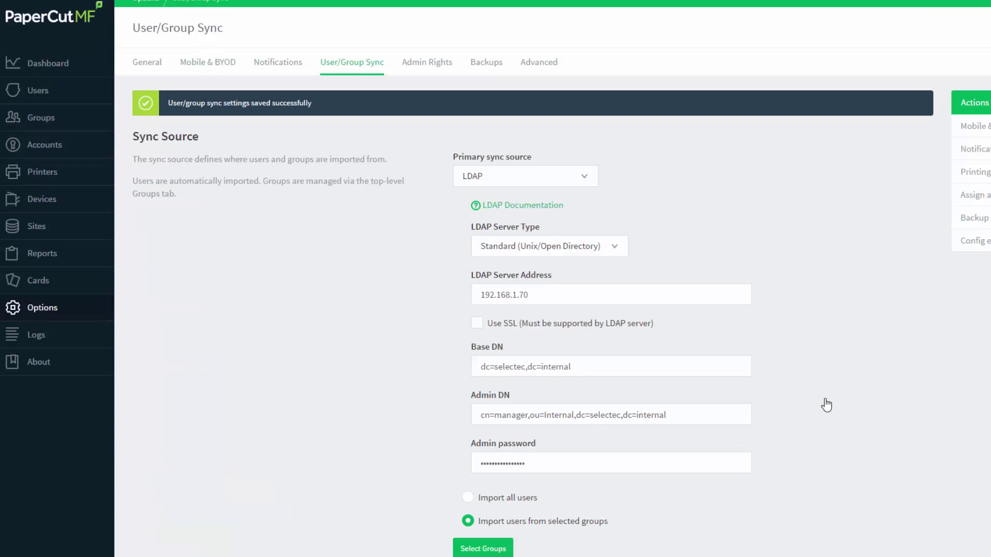
scroll(825, 405, "down", 10)
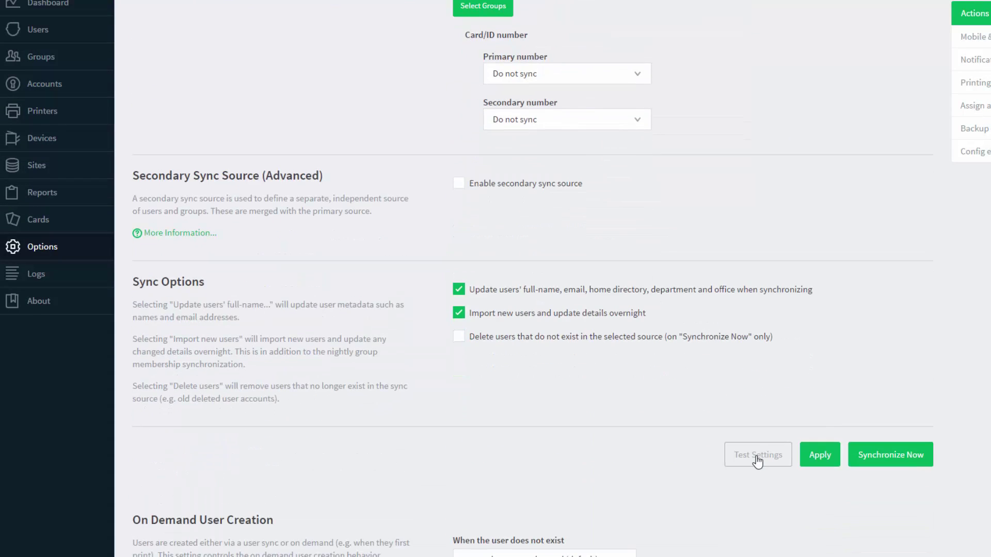
left_click(756, 457)
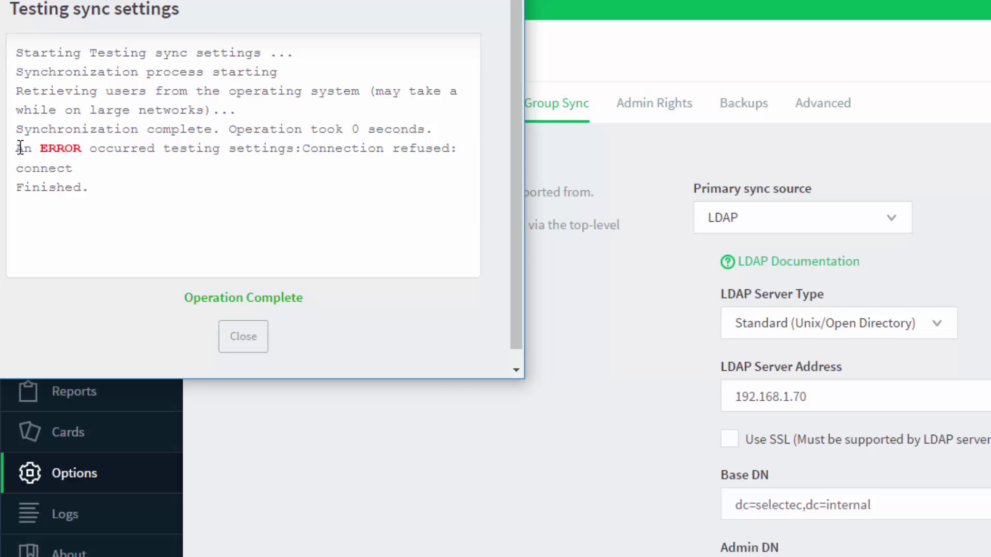
left_click_drag(18, 148, 458, 150)
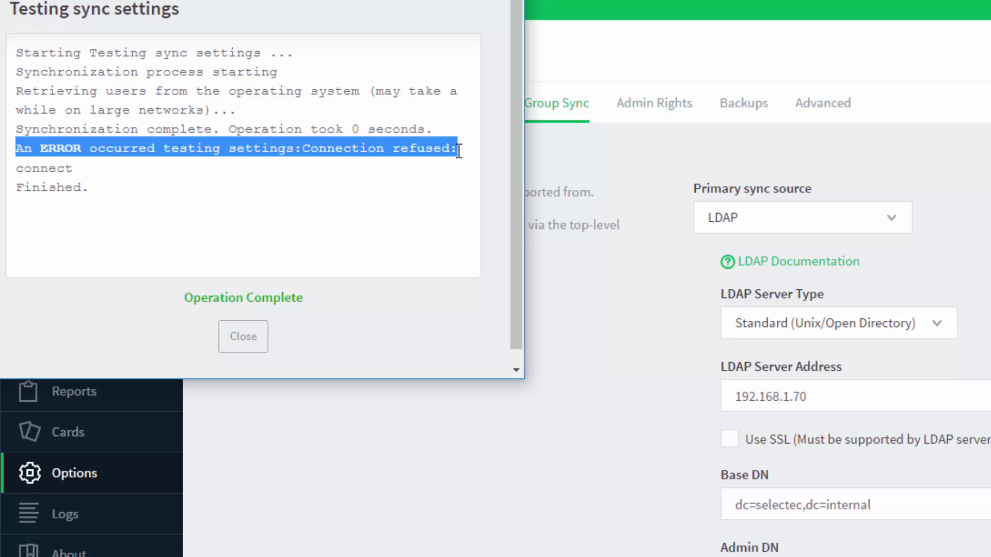
Step: Enable Use SSL, apply, and retest successfully, listing directory users and 0 groups
left_click(243, 337)
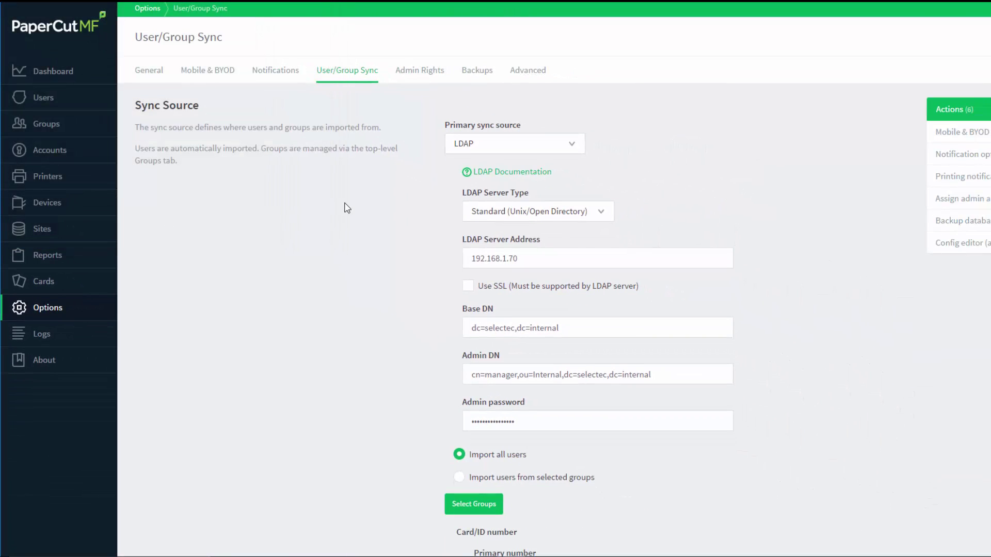
left_click(468, 287)
scroll(802, 326, "down", 9)
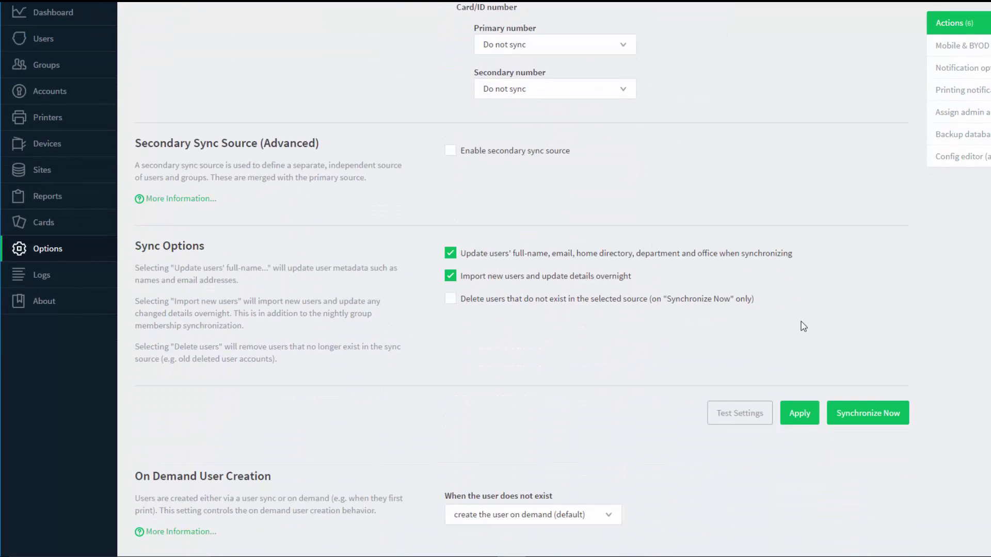
left_click(801, 417)
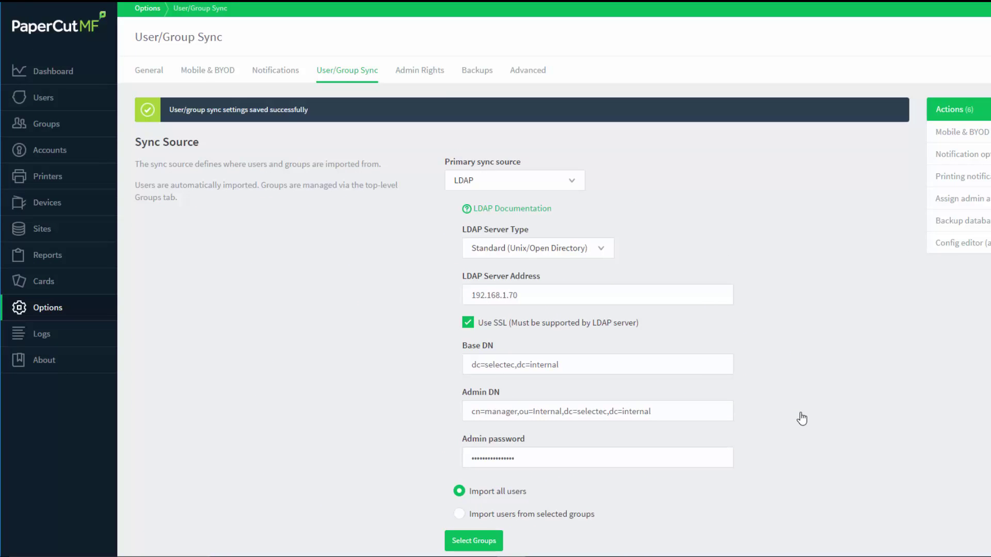
scroll(800, 417, "down", 10)
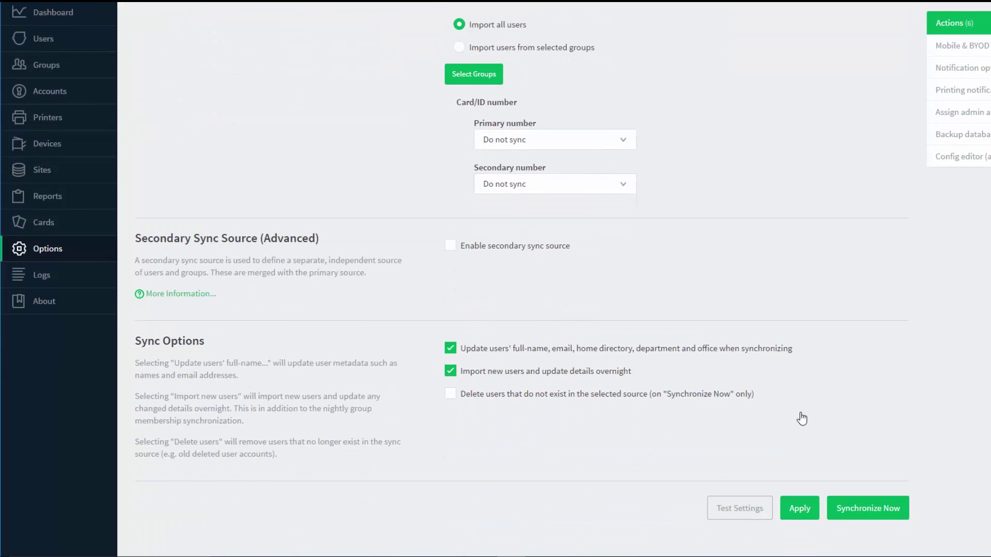
left_click(758, 400)
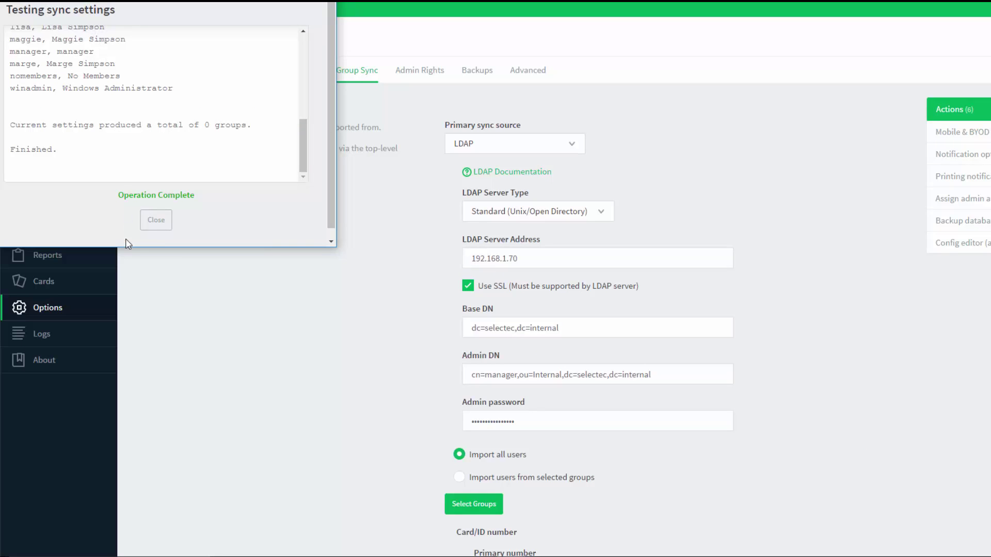
left_click(156, 223)
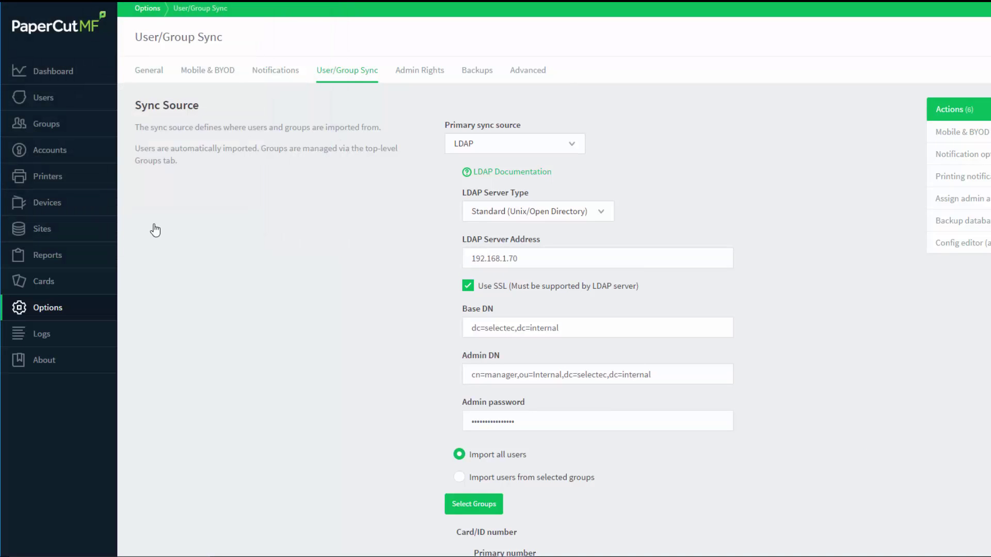
Step: Open the PaperCut User List, which shows nine existing users
left_click(33, 106)
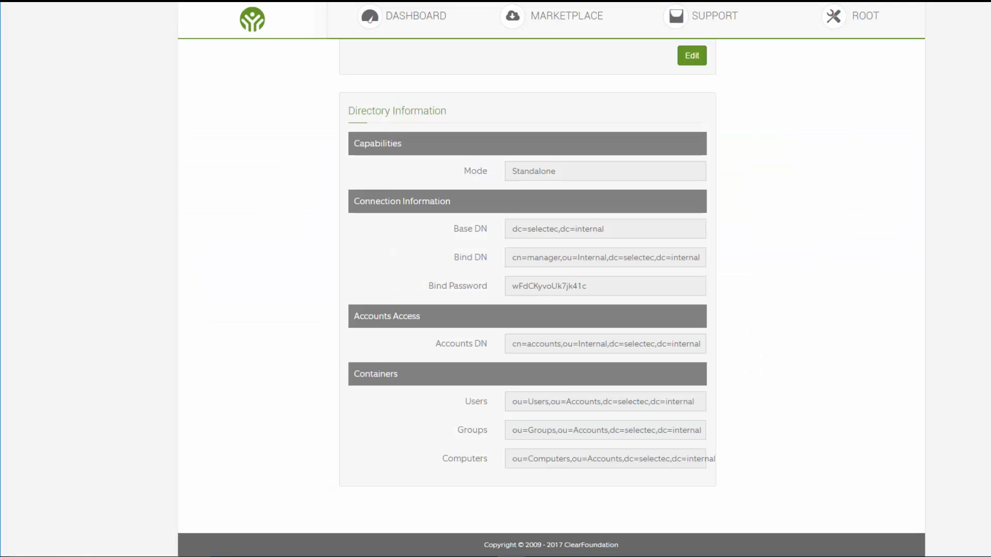
Step: Open ClearOS System > Accounts > Users to view the five directory users
scroll(234, 189, "up", 8)
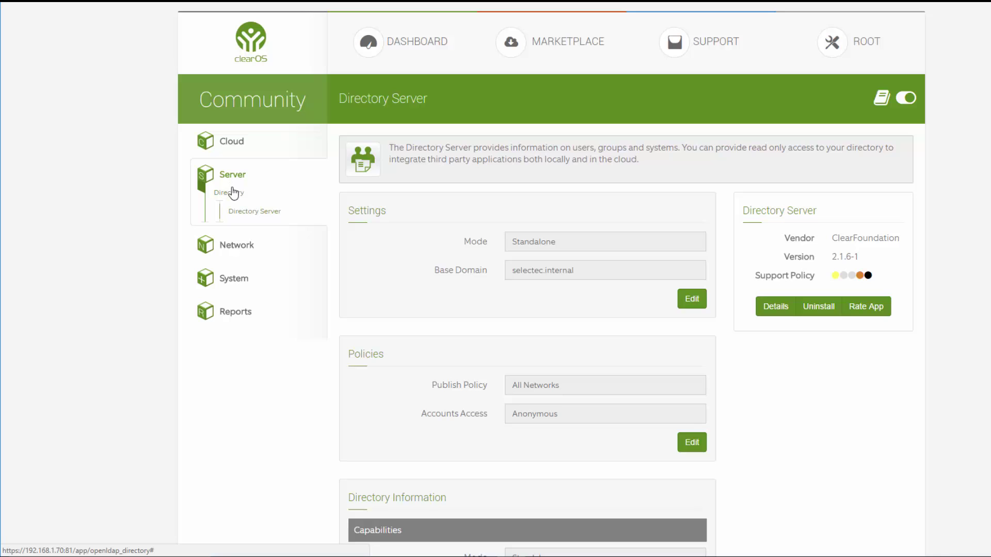
left_click(237, 281)
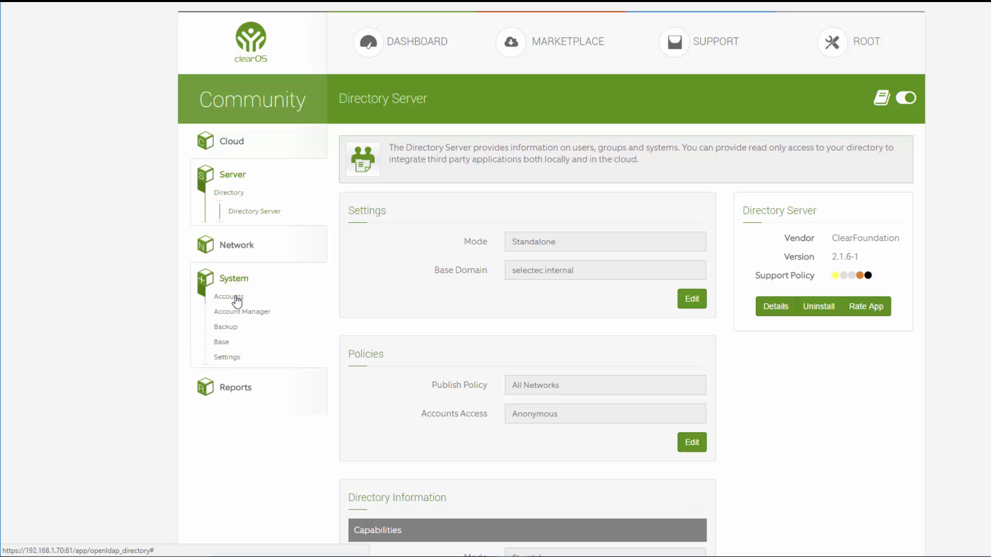
left_click(230, 297)
left_click(242, 332)
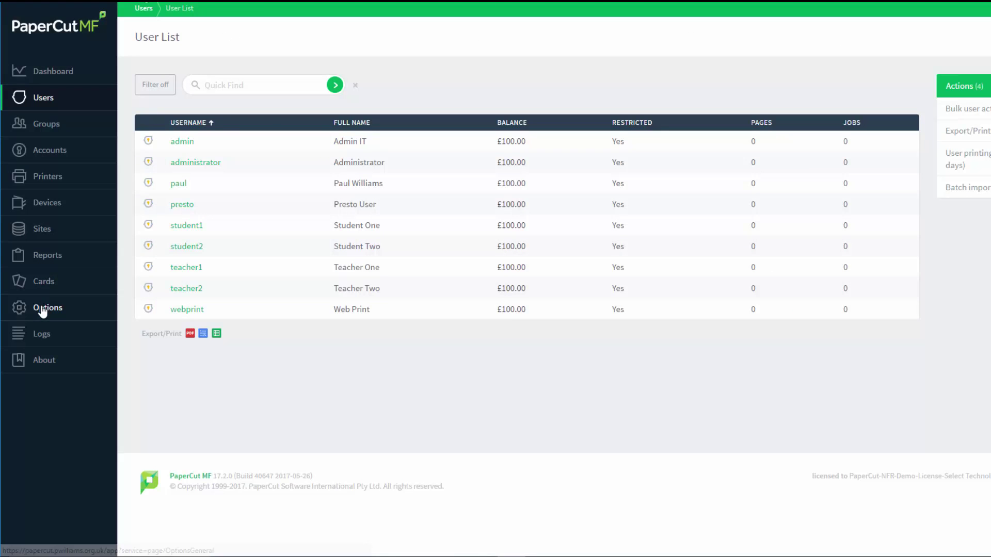
Step: Run Synchronize Now from User/Group Sync, adding 11 users, then view the User List
left_click(41, 307)
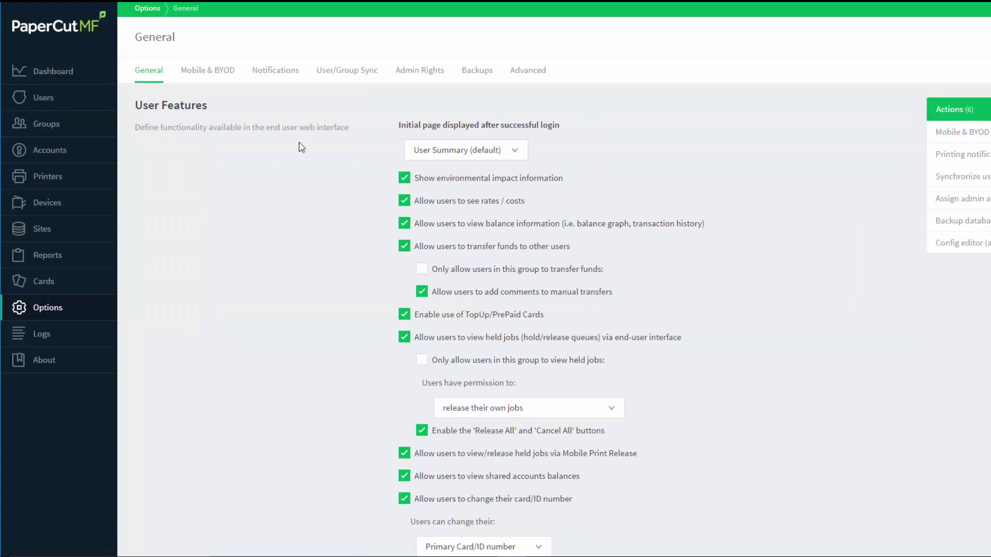
left_click(359, 72)
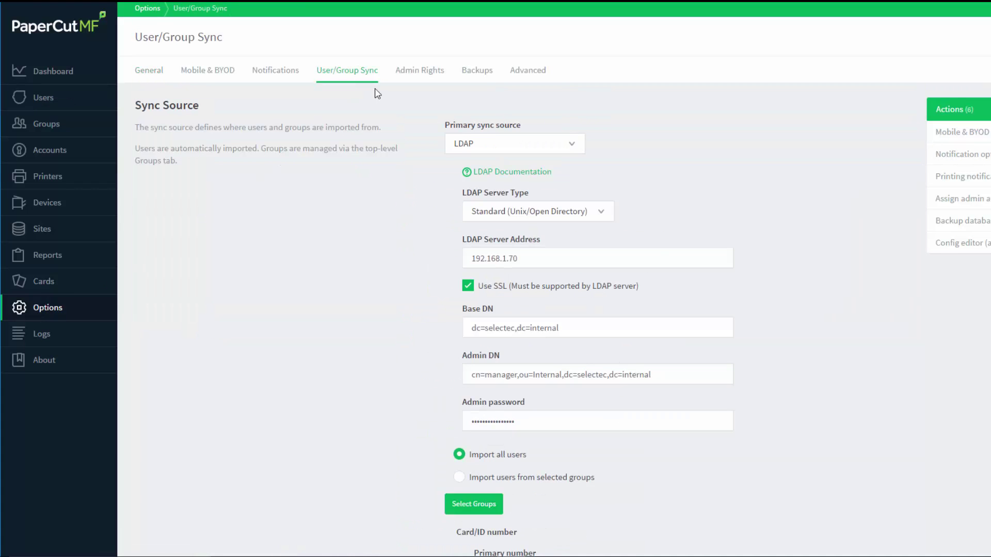
scroll(688, 267, "down", 4)
scroll(688, 266, "down", 5)
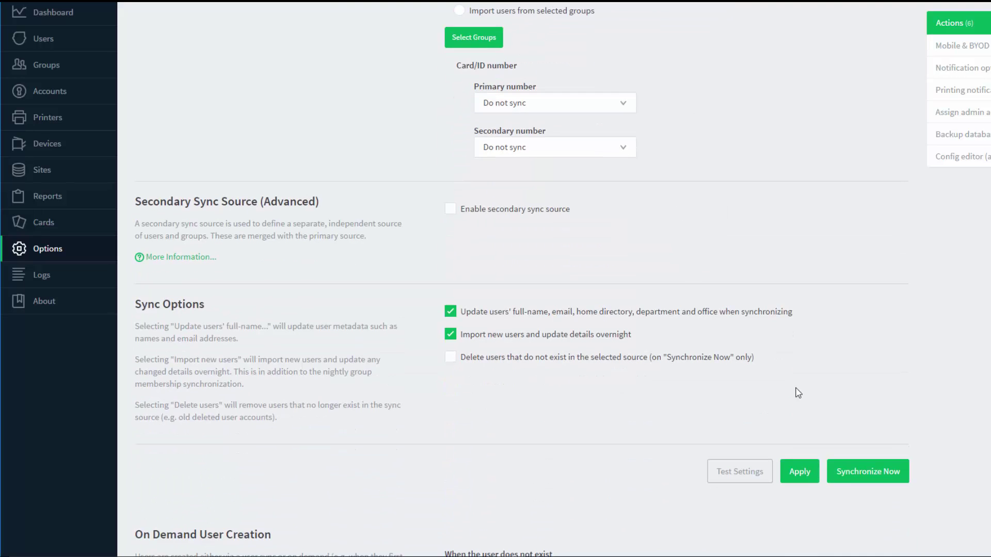
left_click(848, 472)
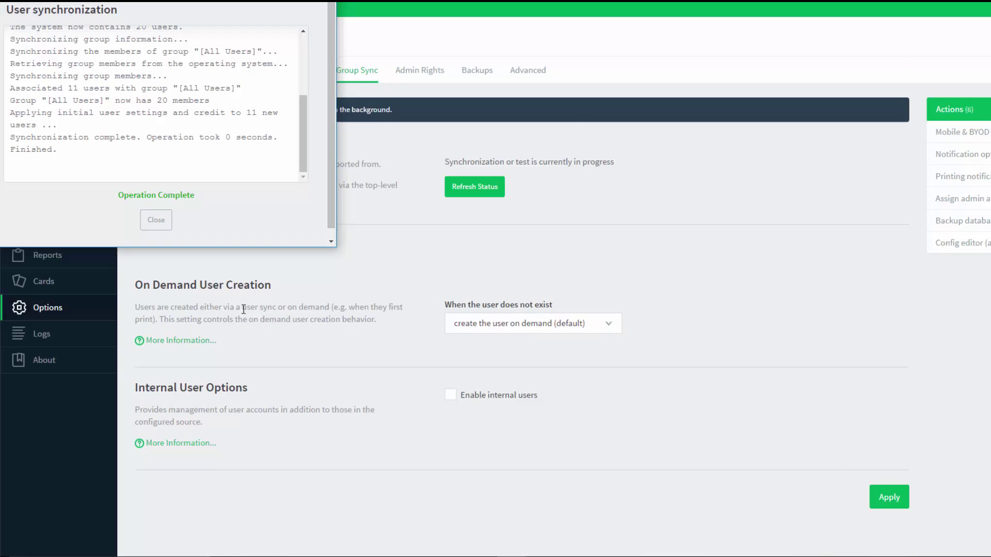
left_click(161, 227)
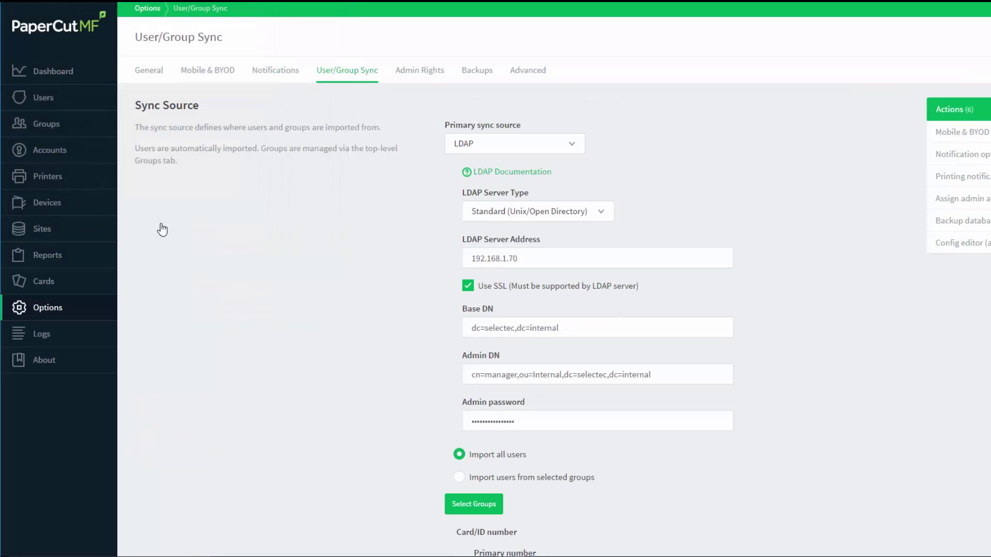
left_click(45, 102)
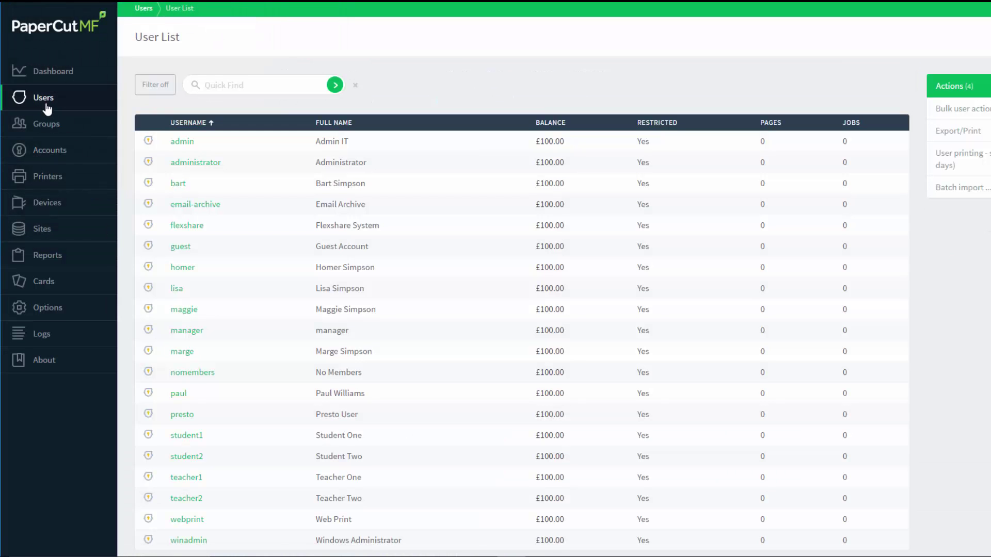